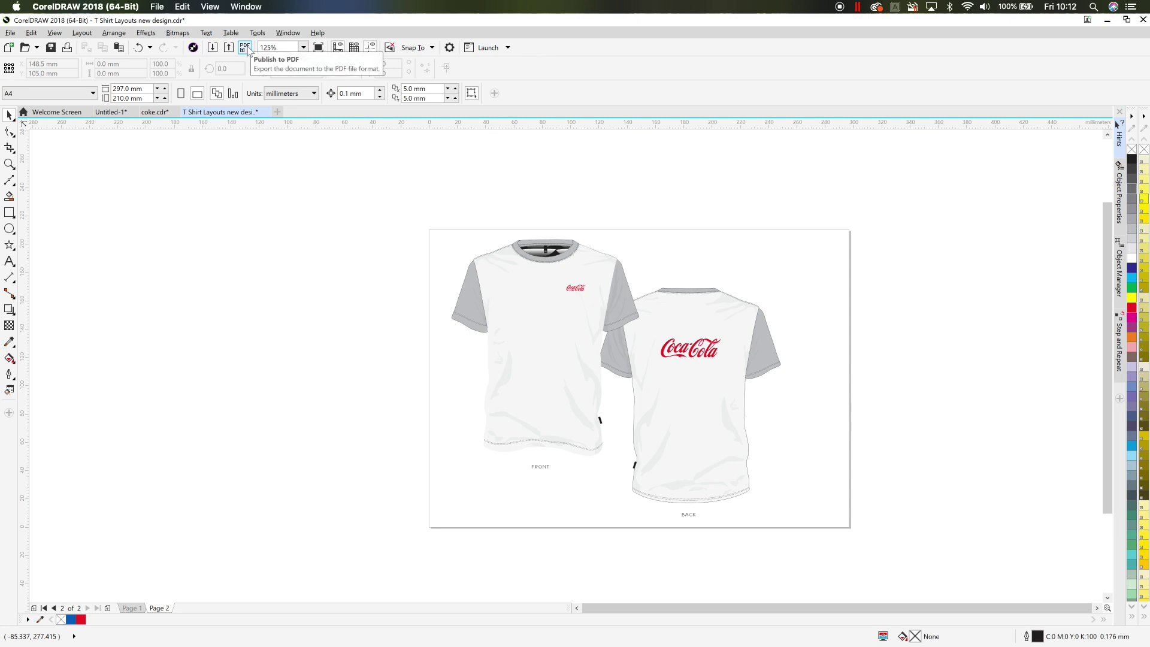
# - Start exporting the T-shirt layout document and choose PDF - Adobe Portable Document Format as the file type
pyautogui.click(10, 32)
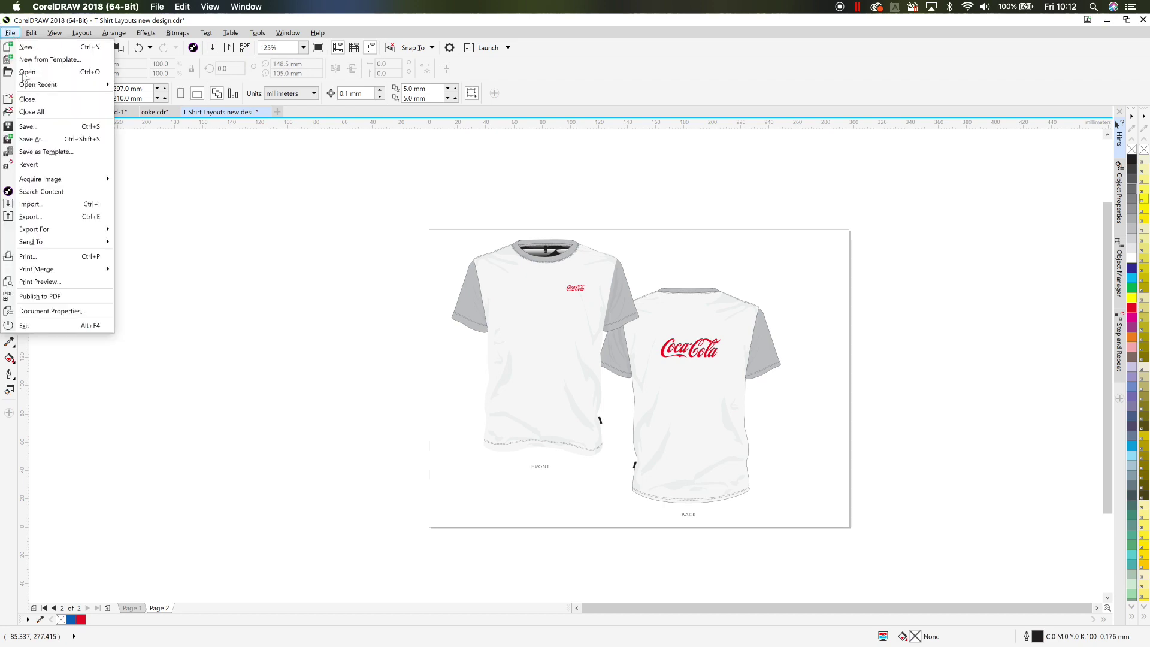
pyautogui.click(58, 217)
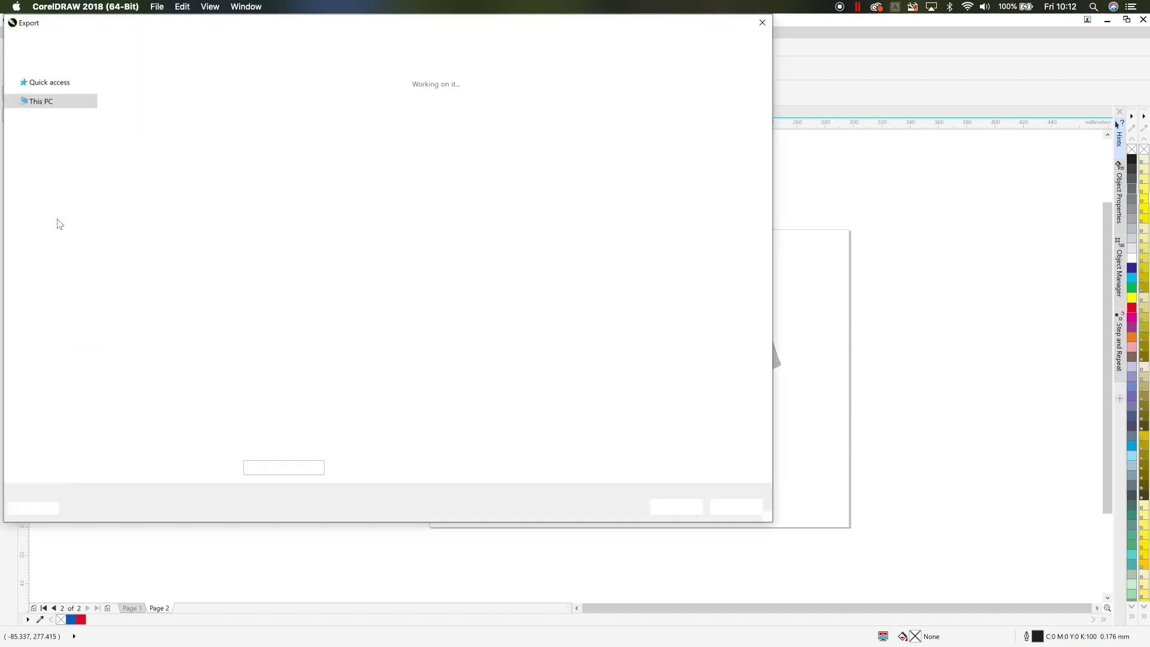
pyautogui.moveTo(186, 24); pyautogui.dragTo(349, 47)
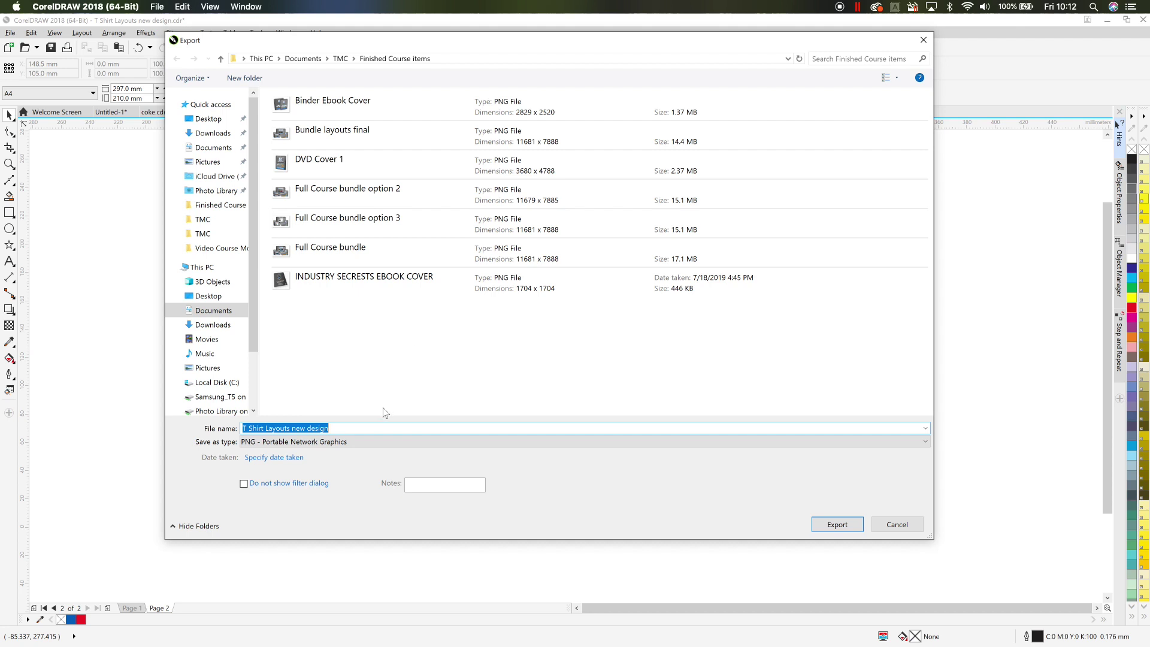
pyautogui.click(352, 448)
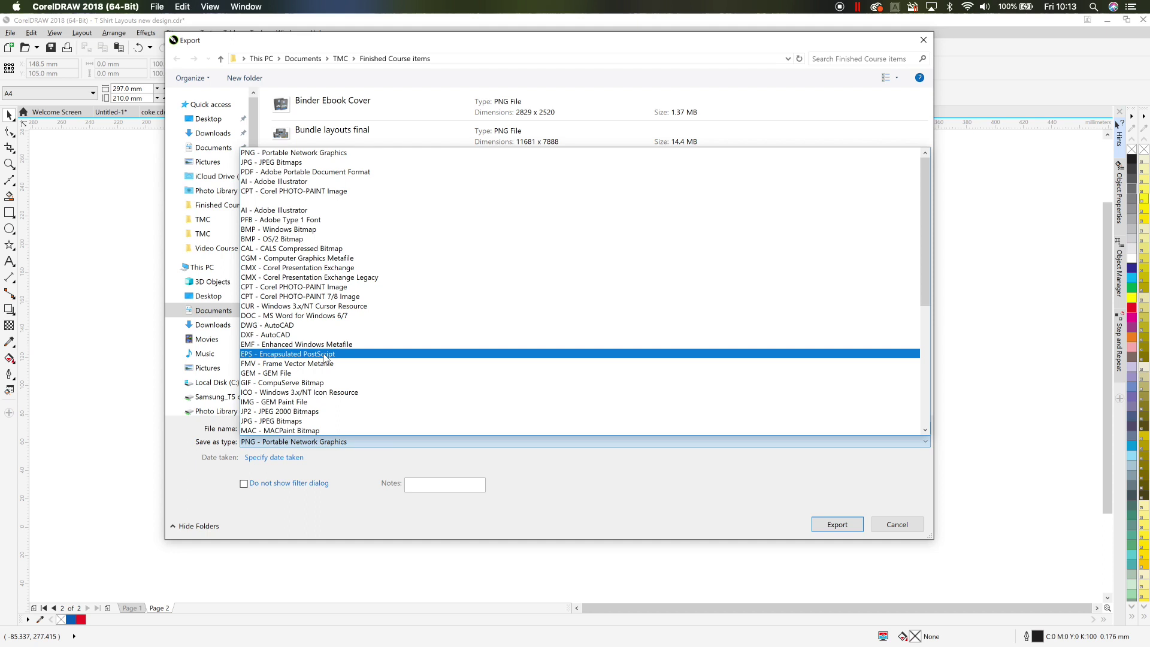
pyautogui.click(285, 172)
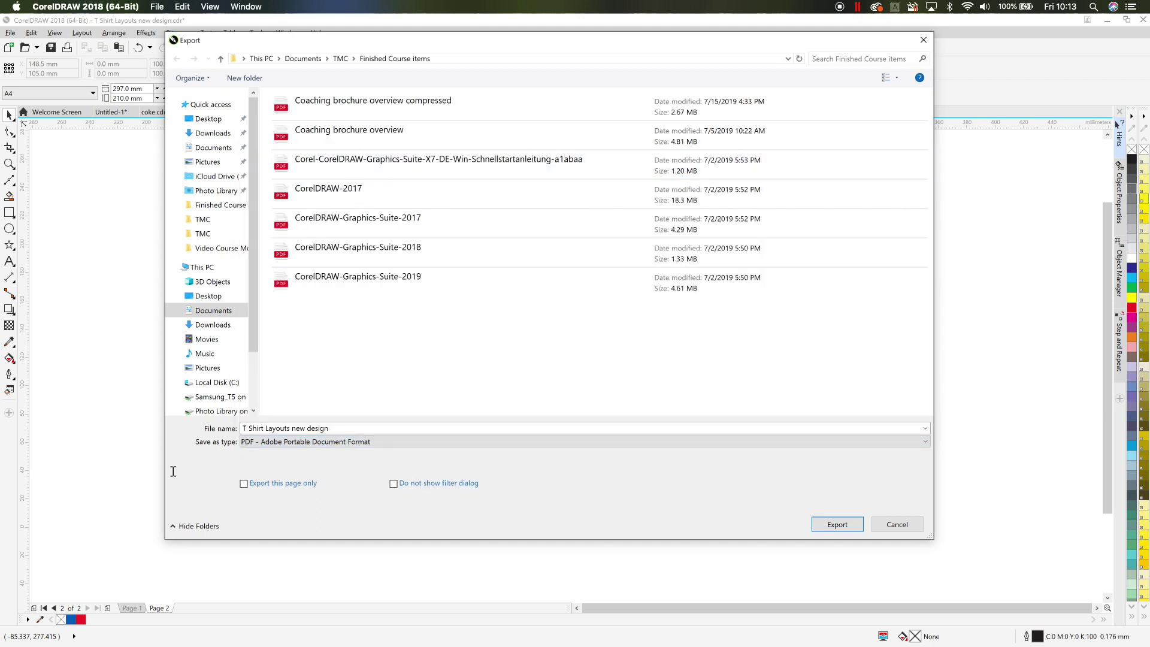
# - Name the export file "Coke T-Shirt" and export the current document with the existing PDF settings
pyautogui.click(250, 429)
pyautogui.doubleClick(250, 429)
pyautogui.click(351, 424)
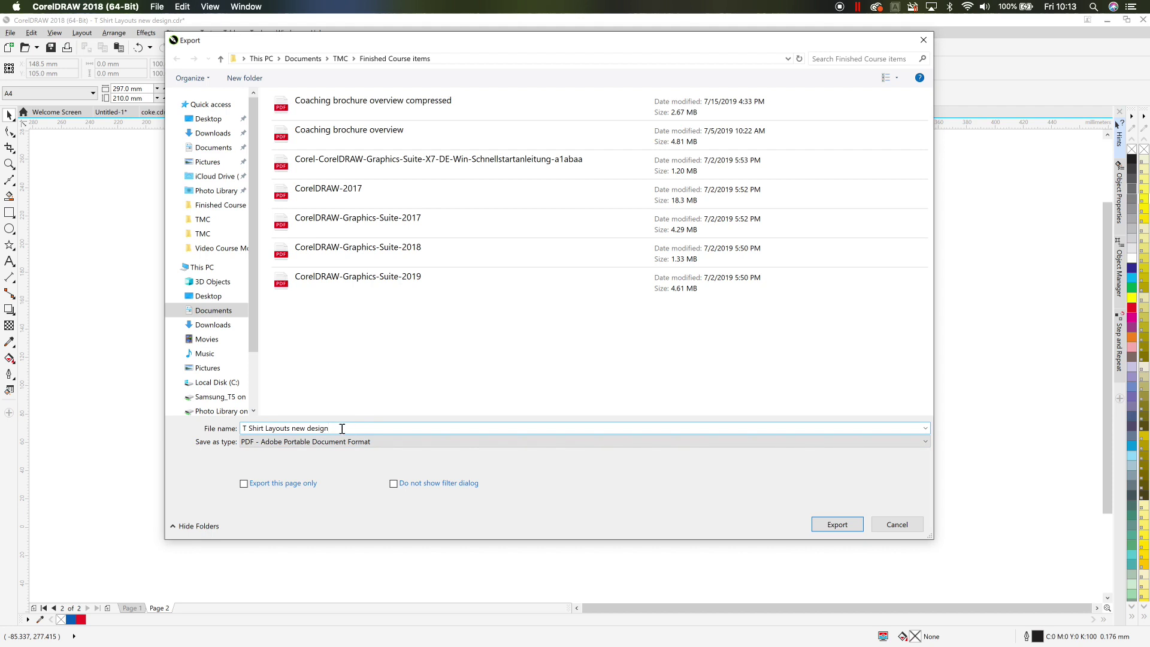
pyautogui.moveTo(341, 427); pyautogui.dragTo(237, 438)
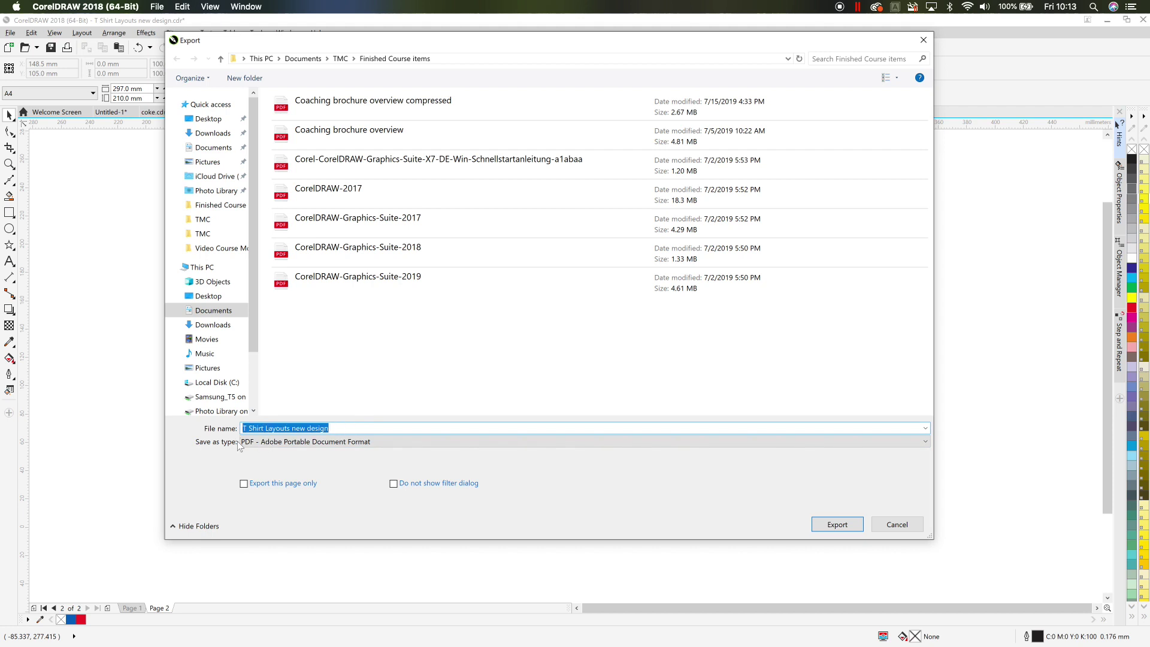
pyautogui.write('T')
pyautogui.press('BackSpace')
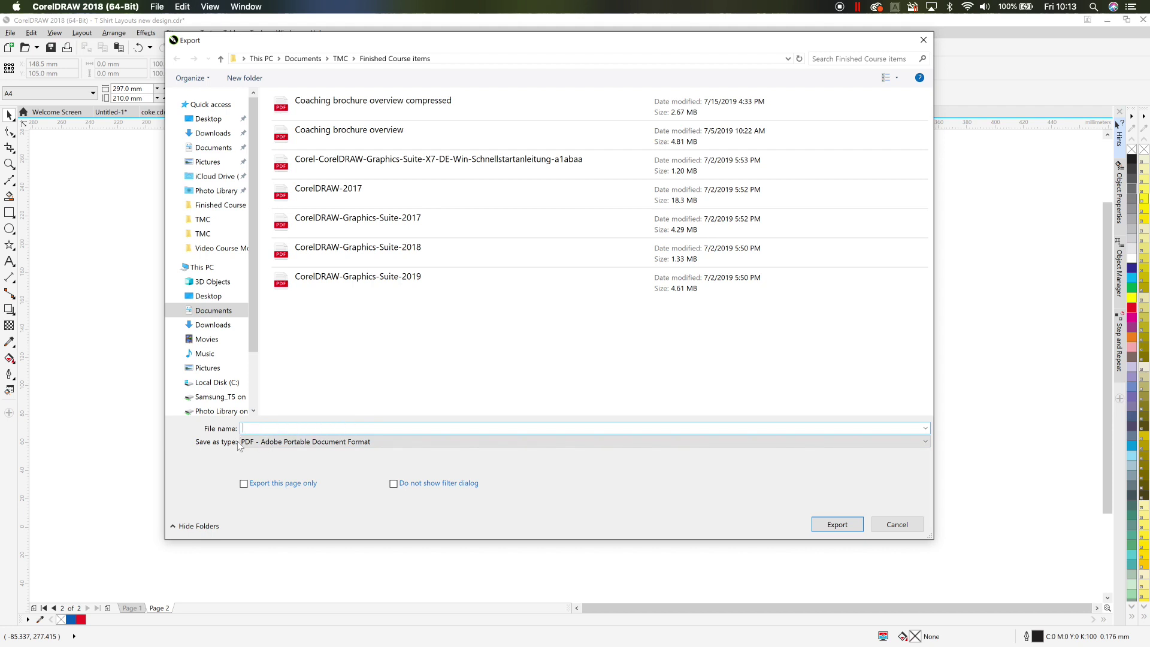
pyautogui.write('Coke T-Shirt')
pyautogui.press('Return')
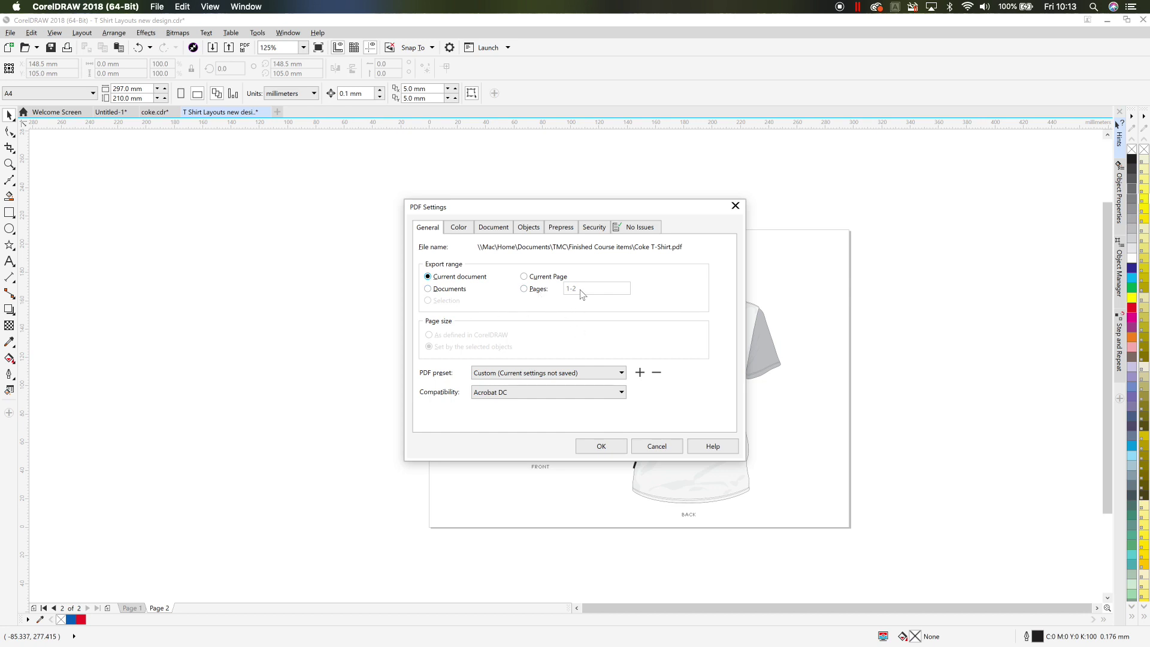
pyautogui.click(612, 443)
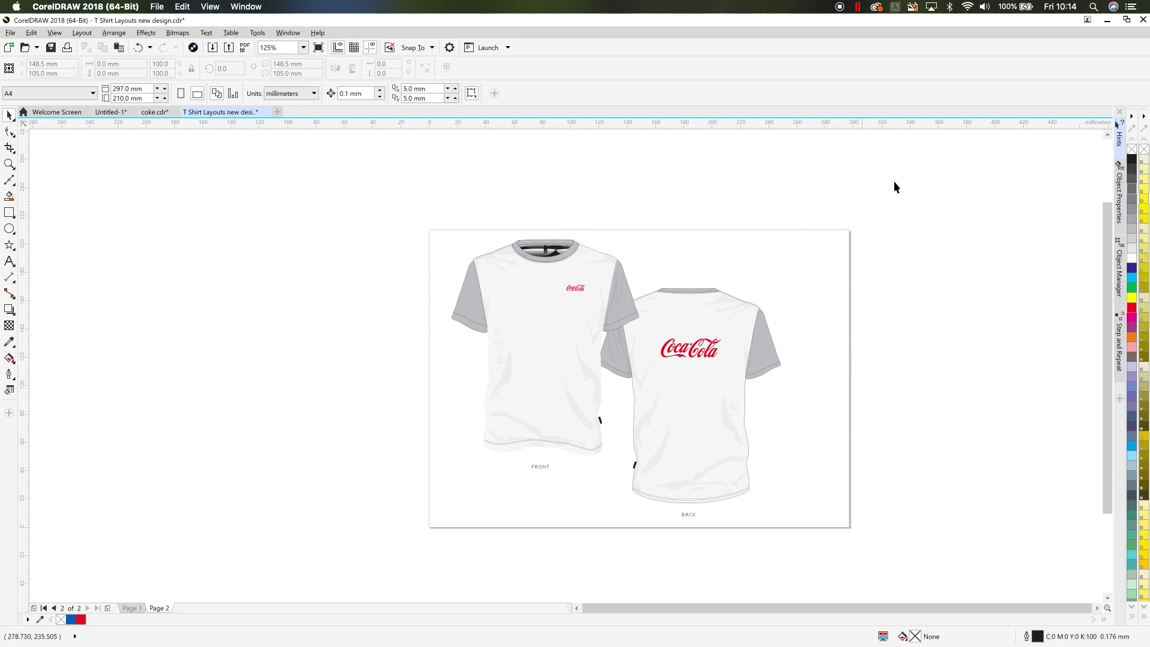
# - Minimize CorelDRAW and open the exported Coke T-Shirt.pdf in Preview, with its window moved slightly higher on the desktop
pyautogui.click(1105, 21)
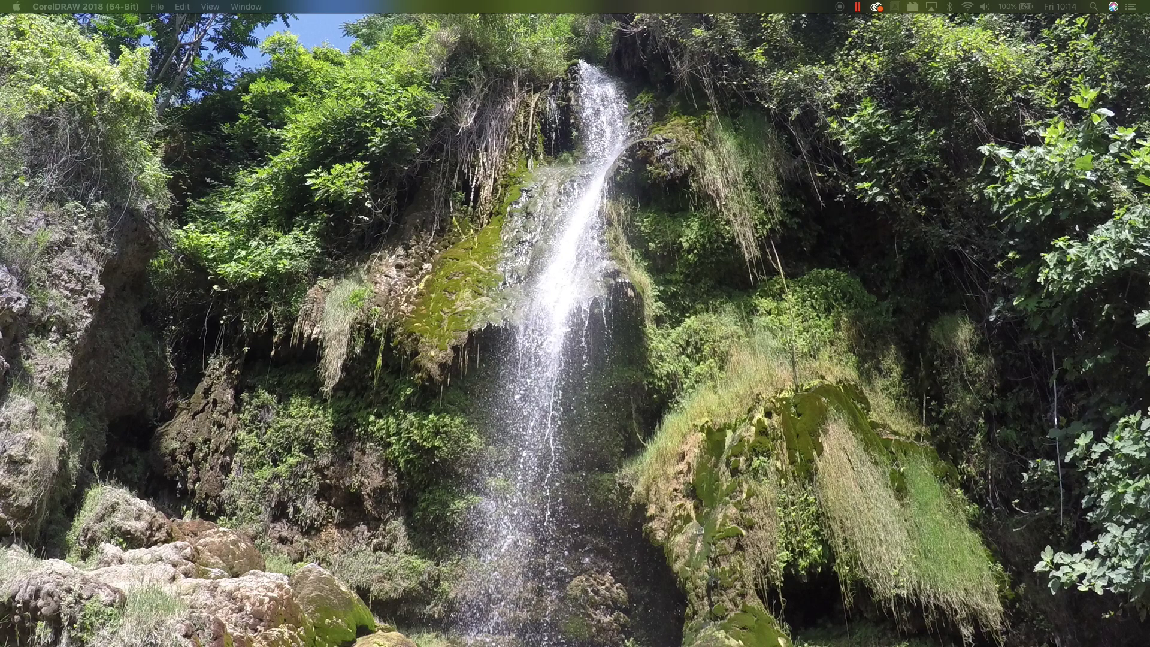
pyautogui.click(1105, 204)
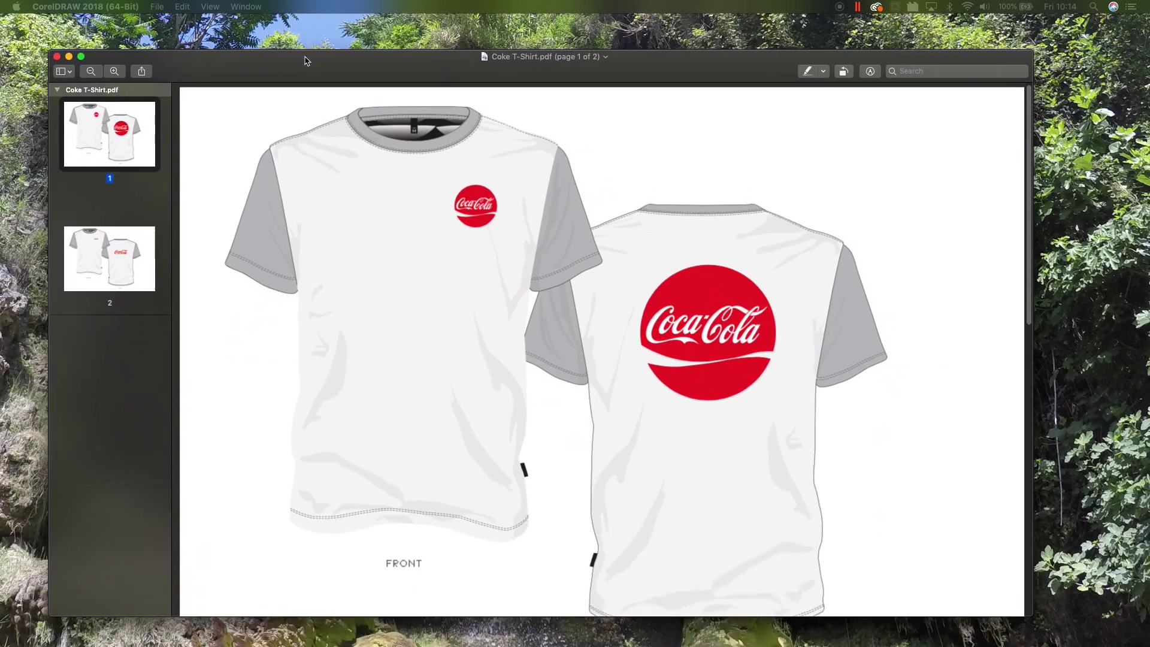
pyautogui.moveTo(305, 60); pyautogui.dragTo(308, 39)
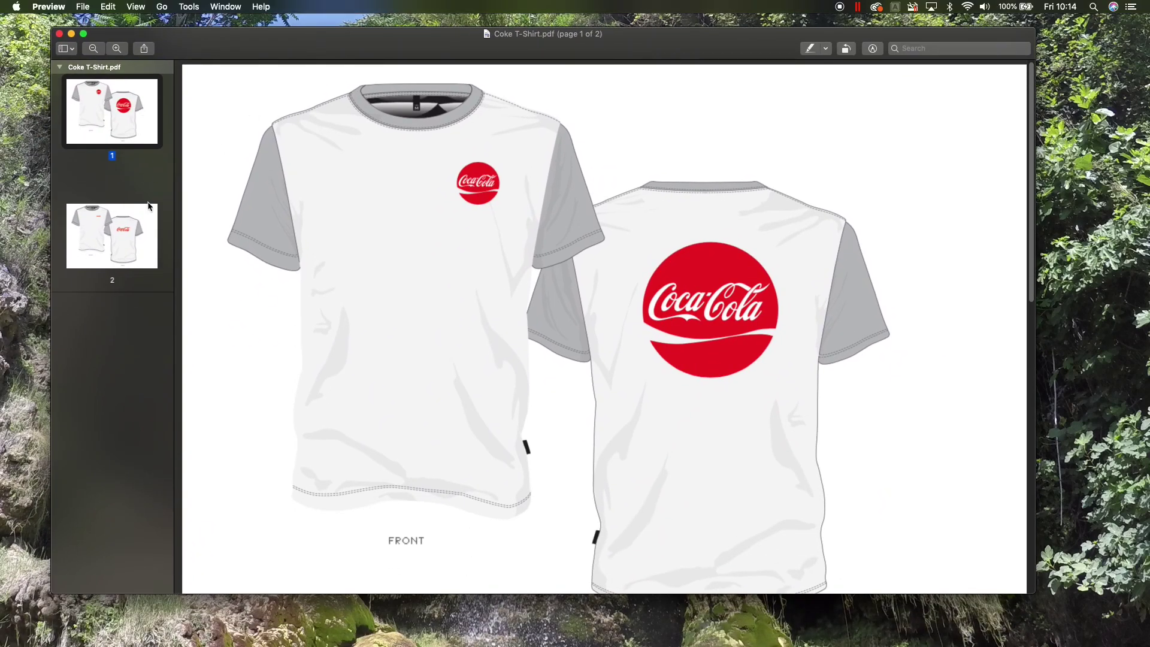
# - Switch back and forth between the two PDF pages to compare the T-shirt logo designs
pyautogui.click(142, 231)
pyautogui.click(136, 123)
pyautogui.click(100, 254)
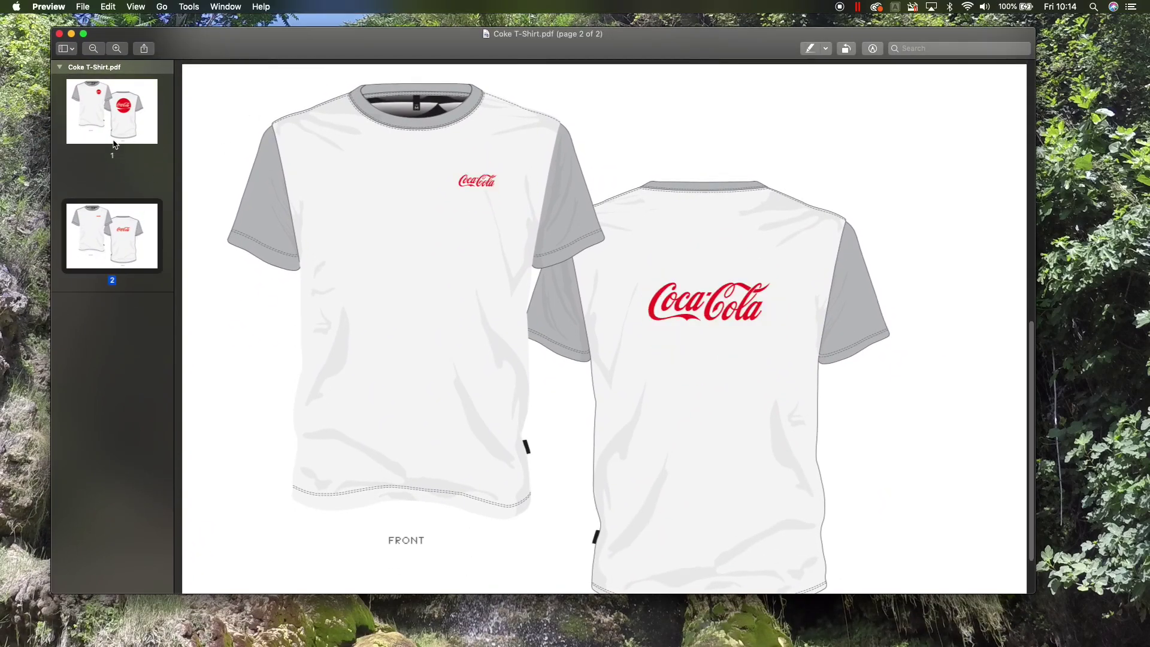
pyautogui.click(117, 119)
pyautogui.click(112, 246)
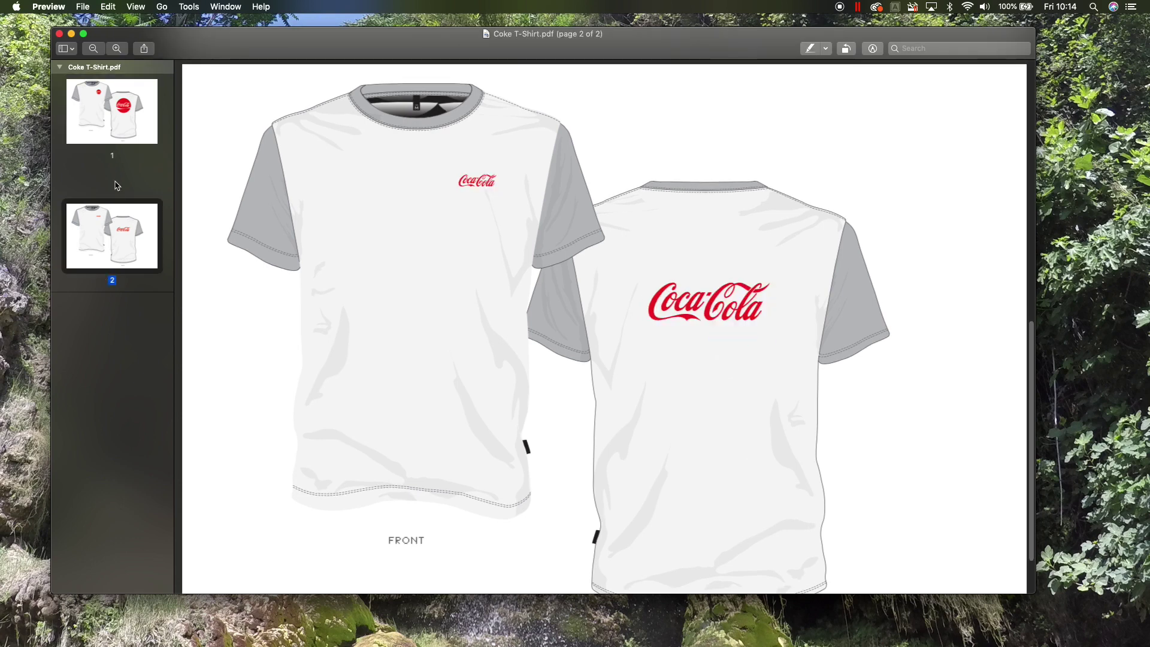
pyautogui.click(129, 141)
pyautogui.click(114, 232)
# - Examine the front and back T-shirt views and logo placement across both pages of the PDF
pyautogui.scroll(-1, 901, 290)
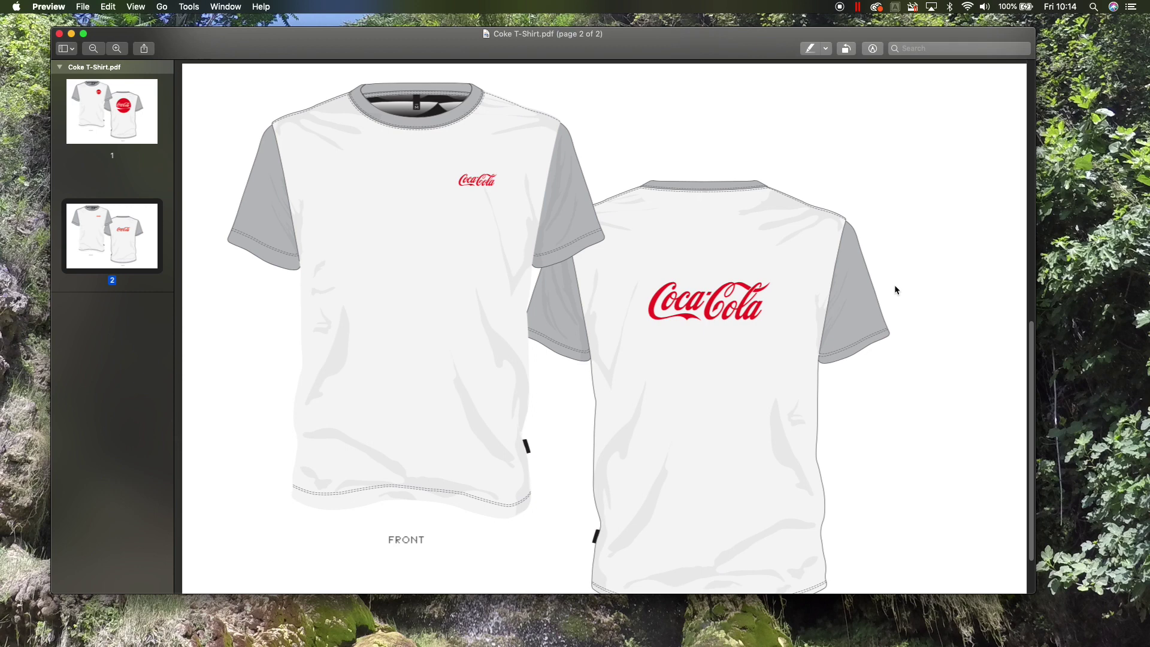
pyautogui.scroll(-3, 895, 286)
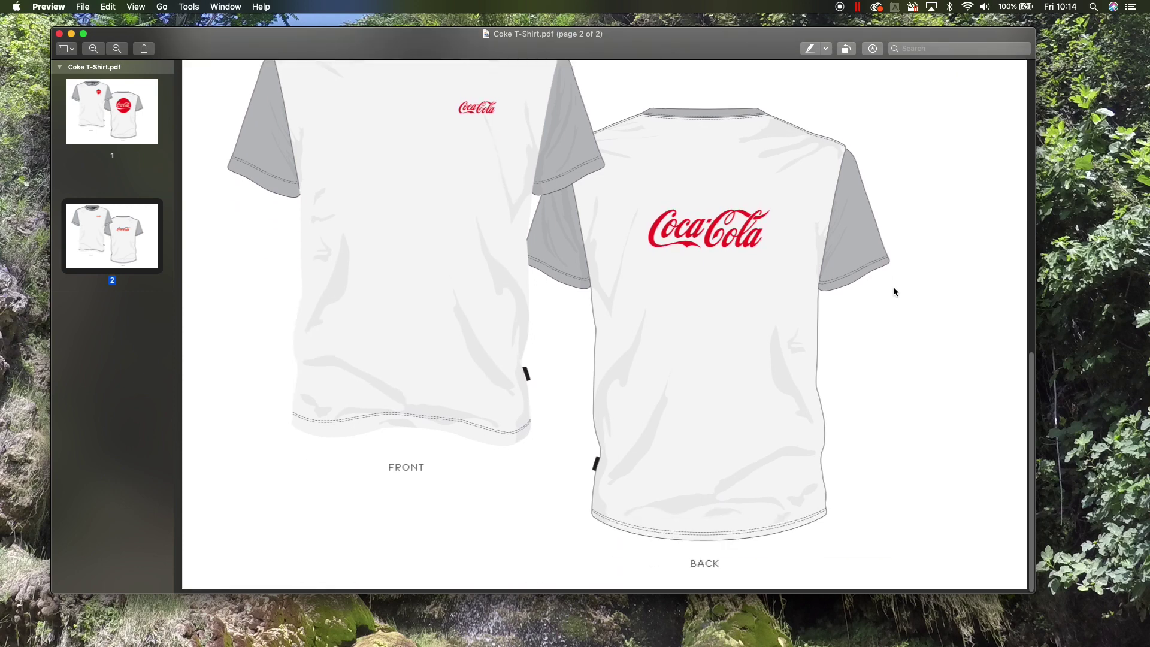
pyautogui.scroll(10, 893, 291)
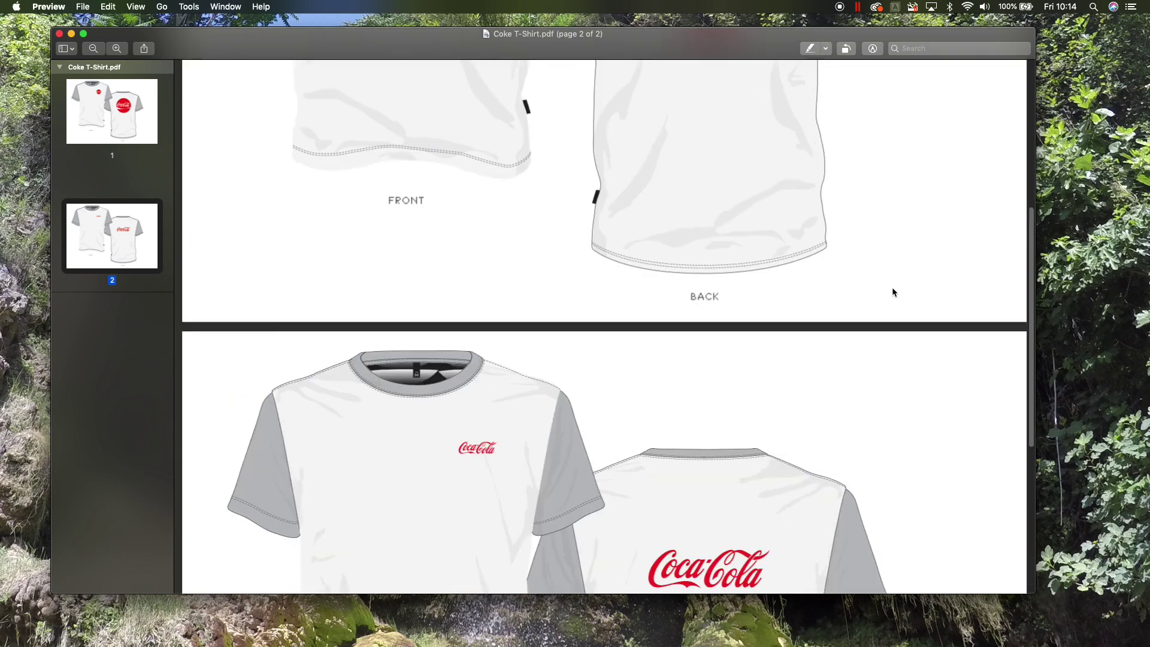
pyautogui.scroll(10, 892, 288)
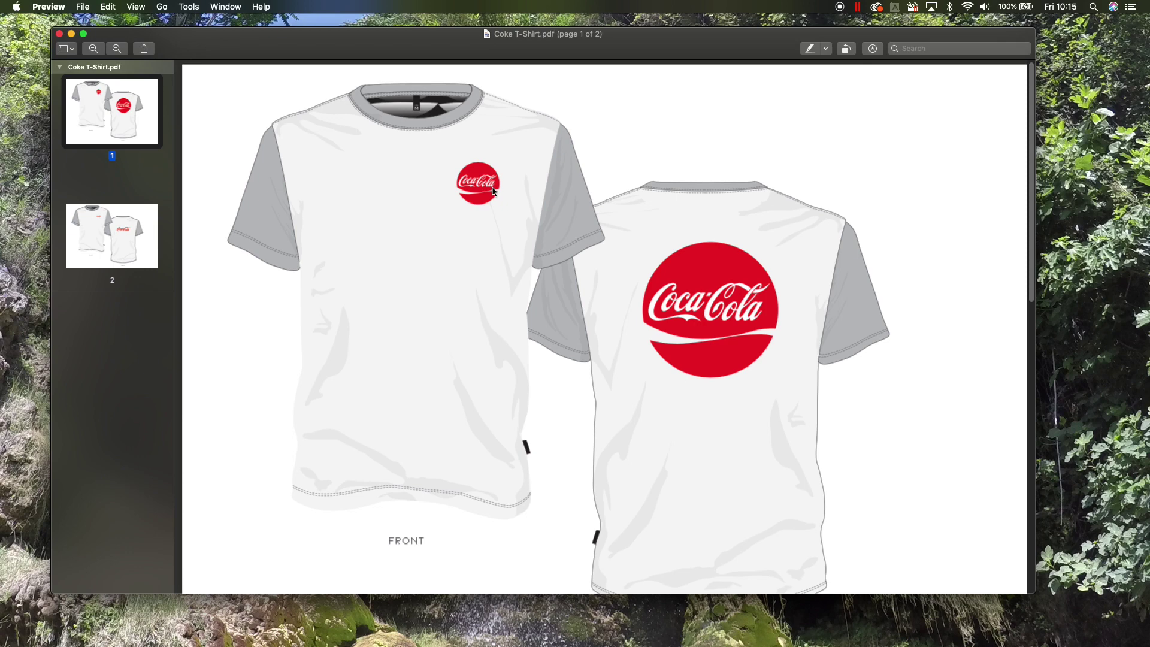
pyautogui.scroll(-10, 493, 191)
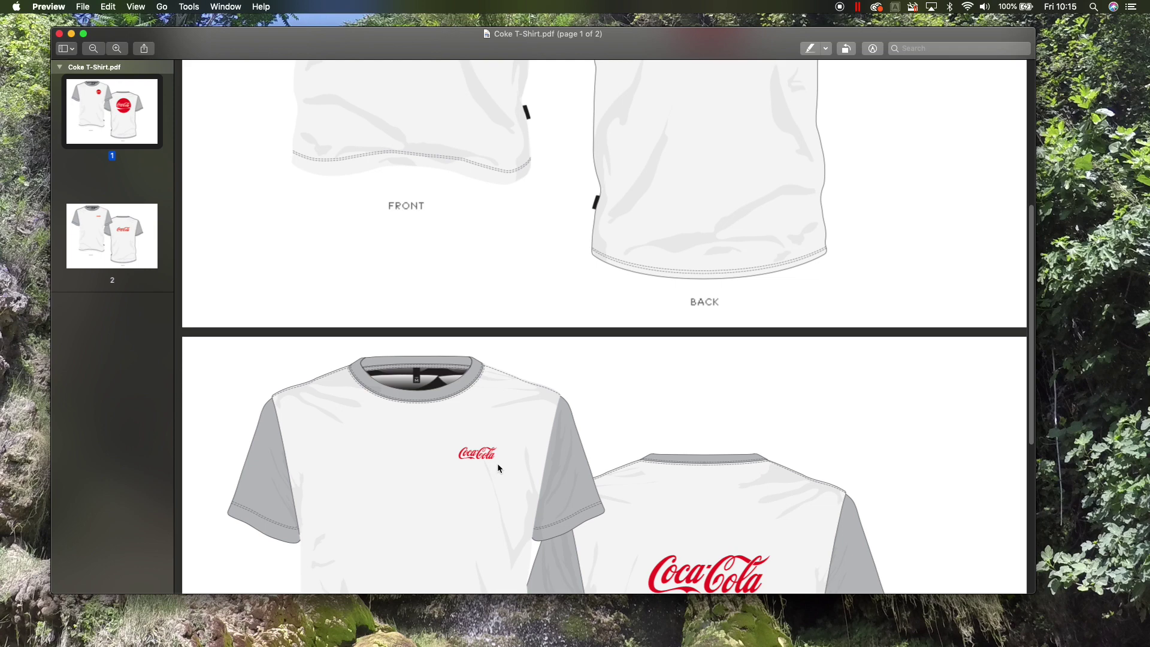
pyautogui.scroll(3, 479, 406)
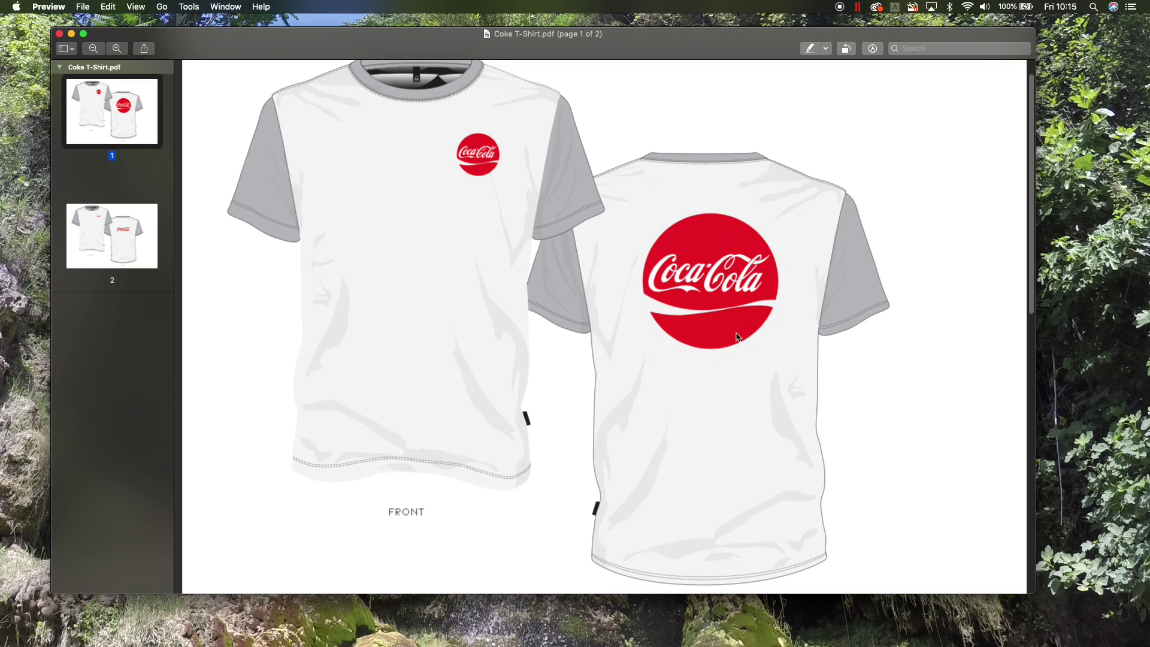
pyautogui.scroll(-1, 724, 314)
pyautogui.scroll(-6, 721, 308)
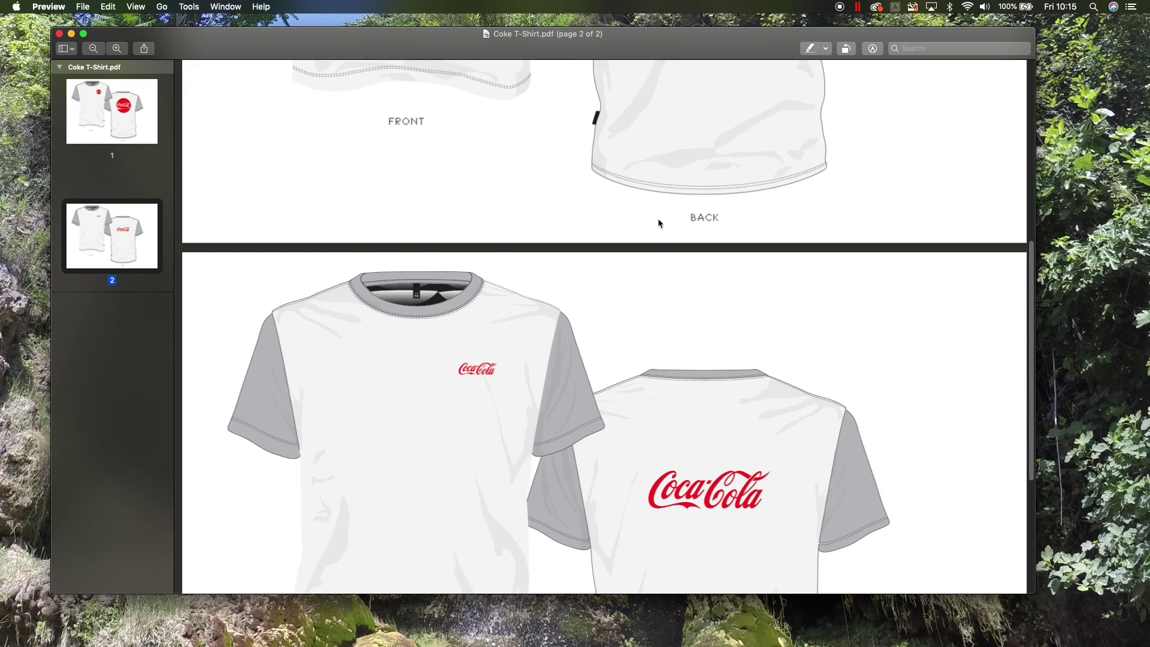
pyautogui.scroll(5, 658, 224)
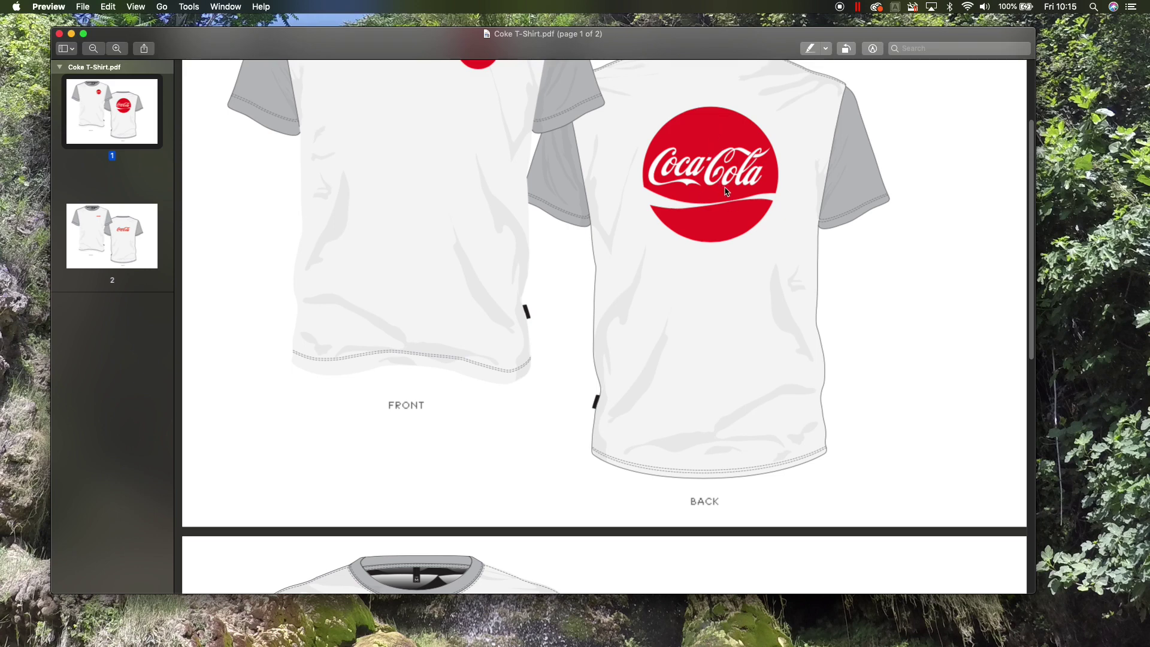
pyautogui.scroll(3, 710, 193)
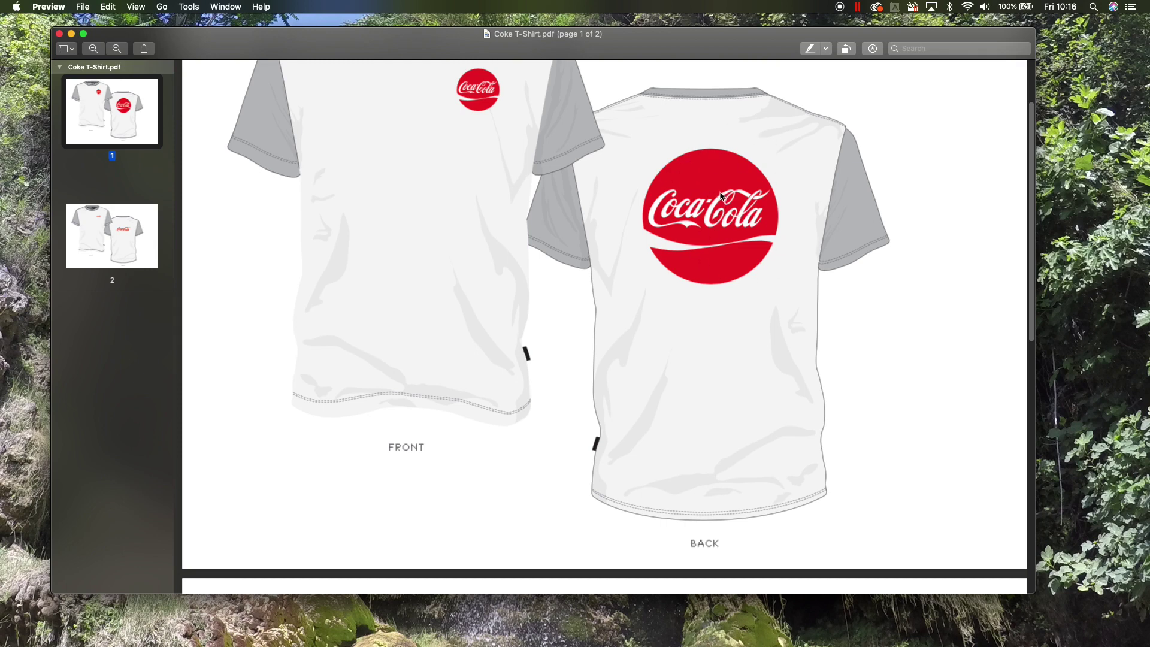
pyautogui.scroll(1, 721, 196)
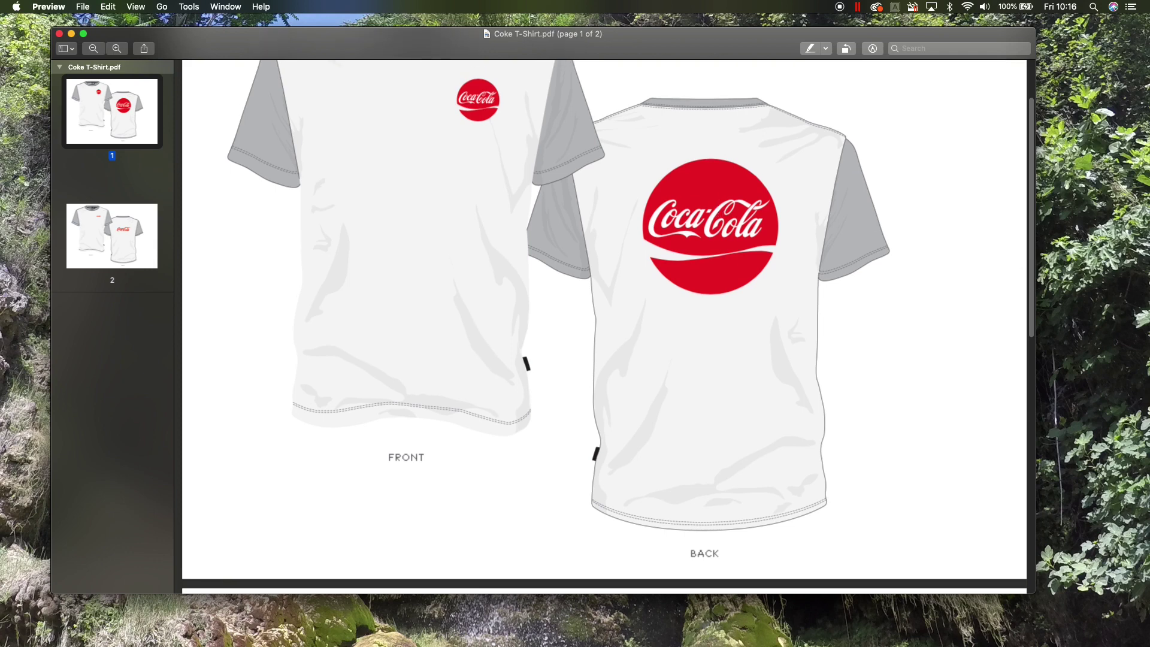